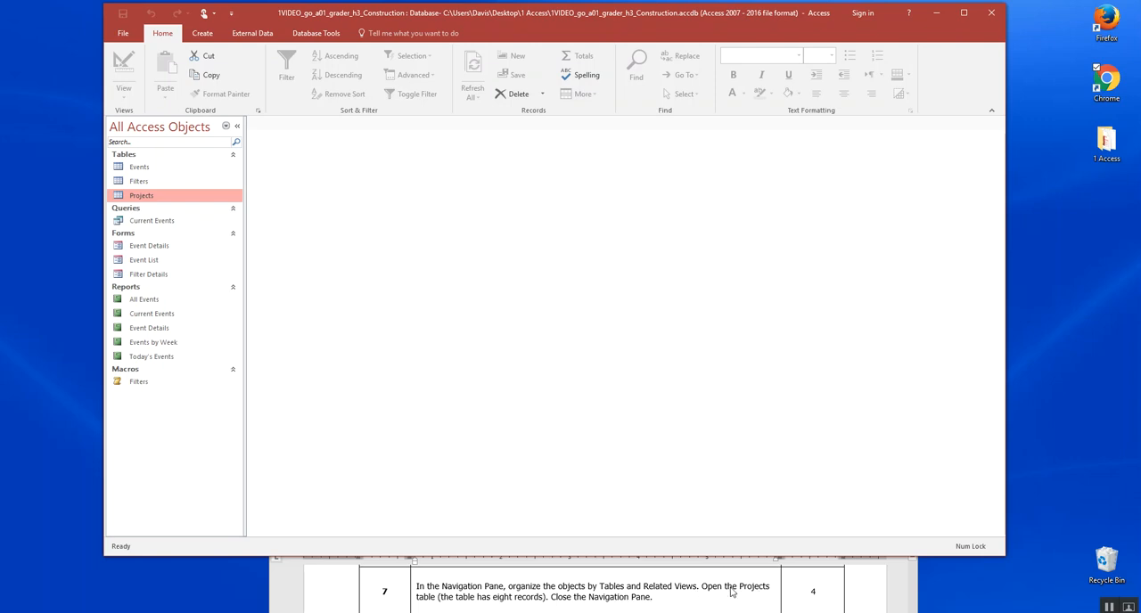
Insert a line break before "Open the Projects table" in instruction 7, and organize the database's navigation list by Tables and Related Views.
left_click(701, 591)
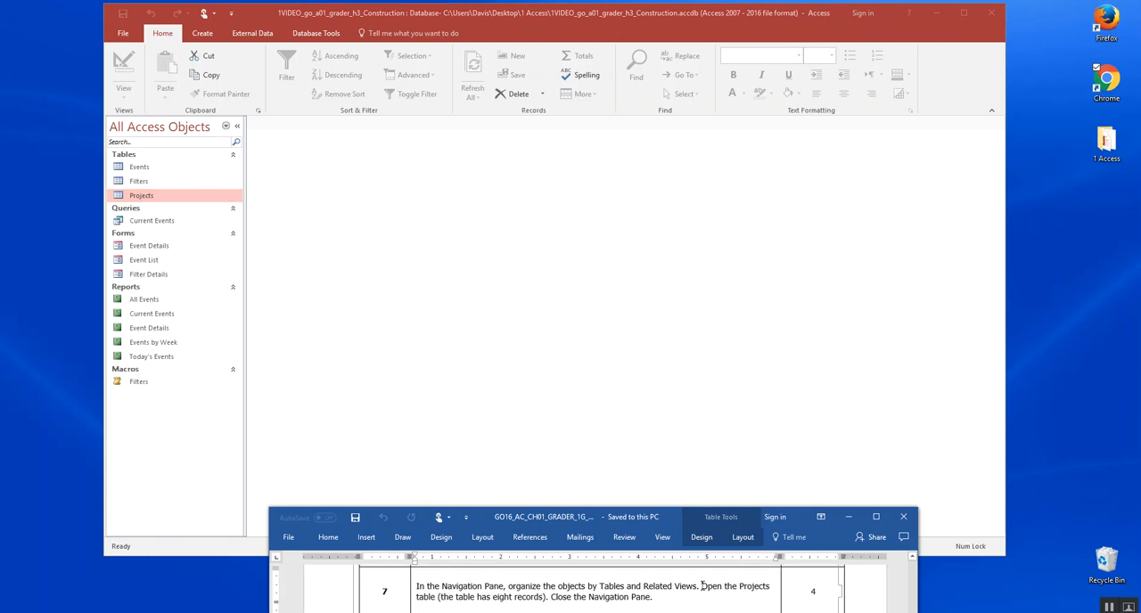
key("Return")
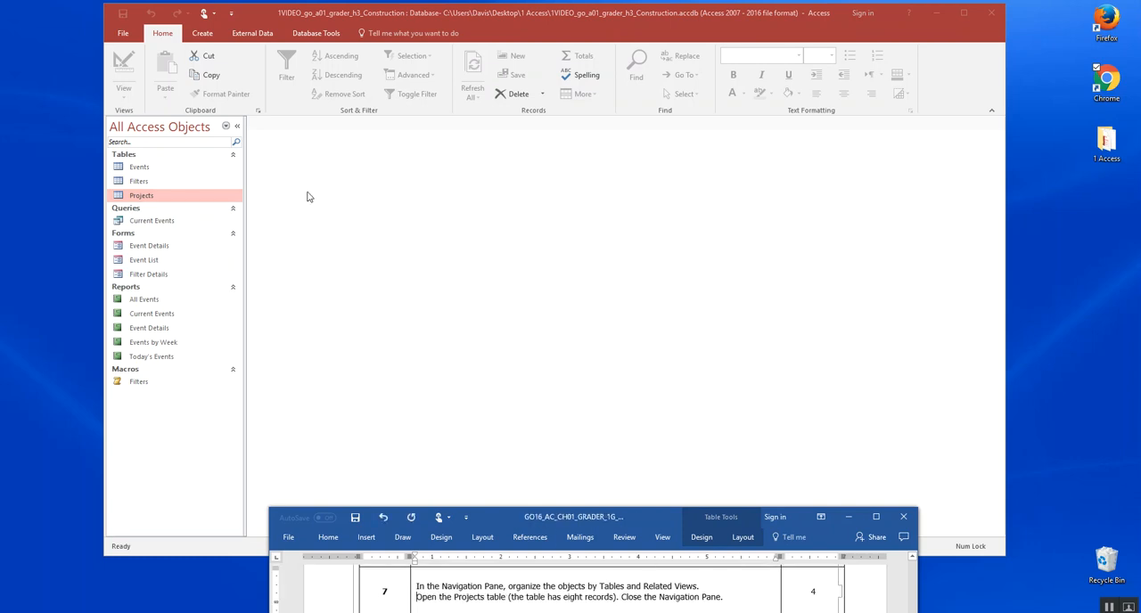
left_click(228, 128)
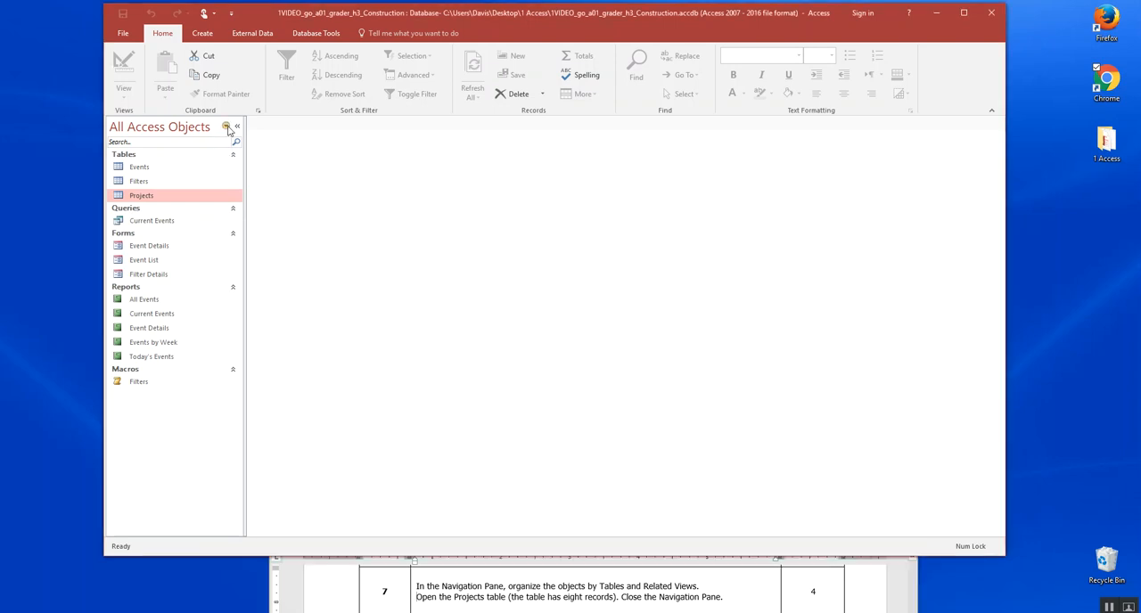
left_click(229, 128)
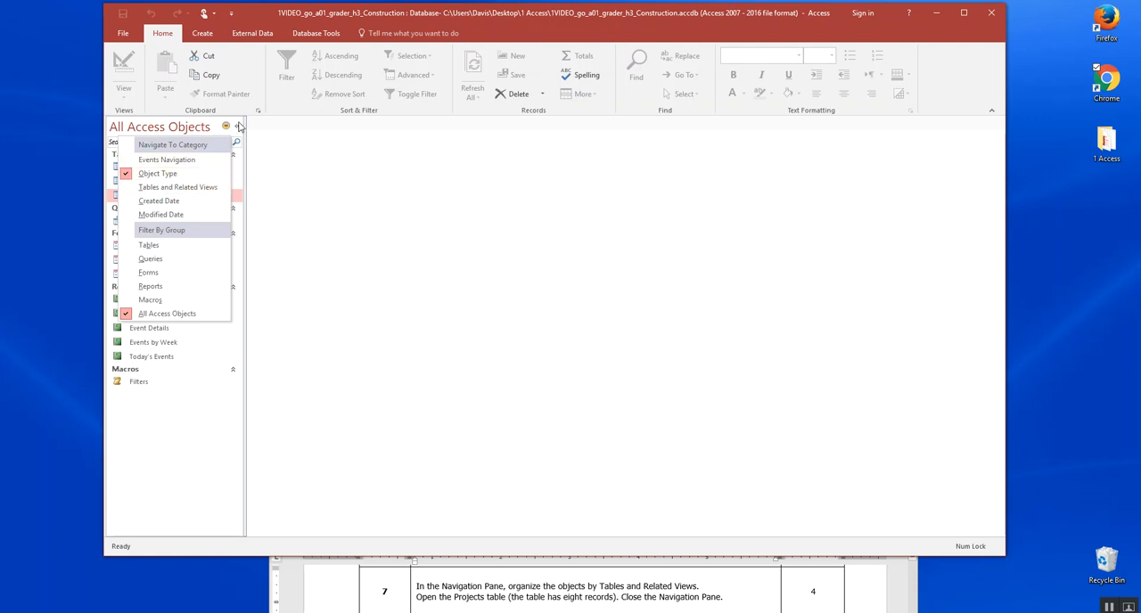
left_click(195, 195)
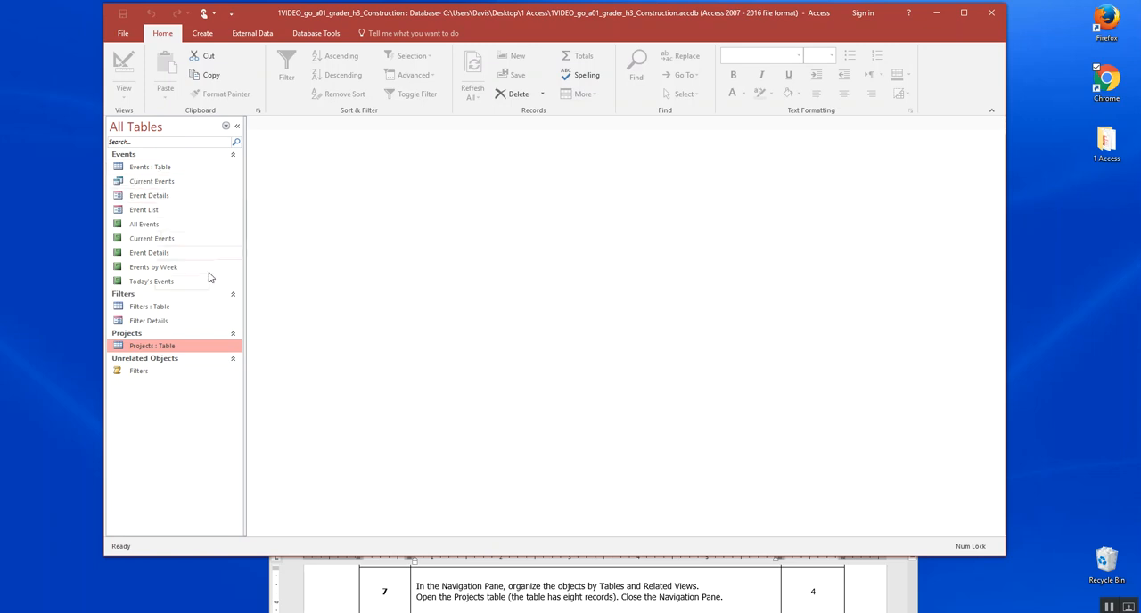
Open the Projects table and collapse the Navigation Pane.
double_click(176, 351)
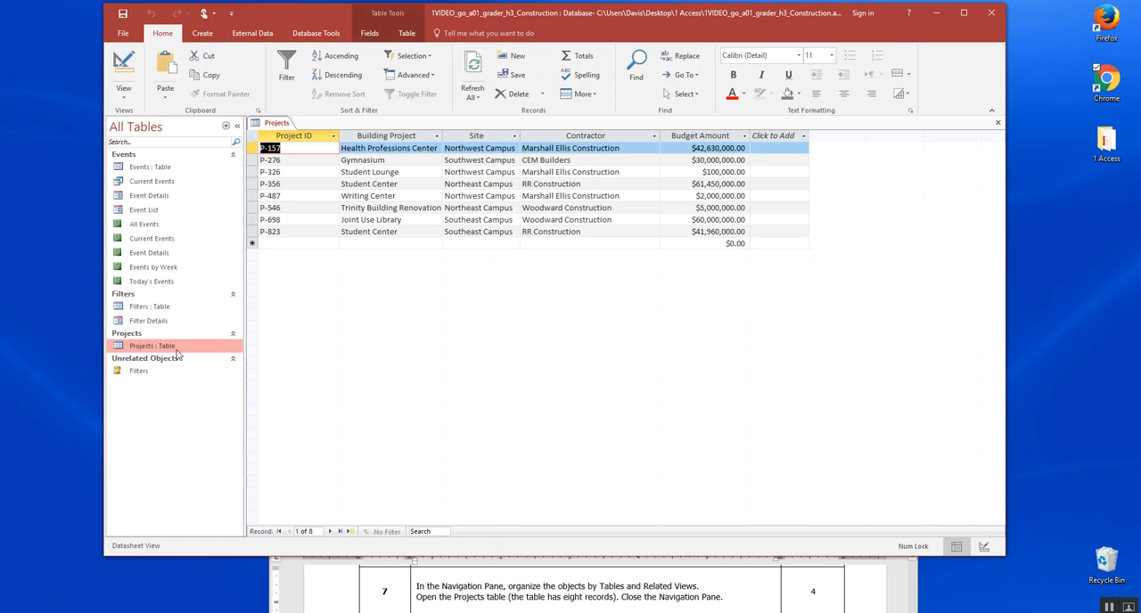
left_click(238, 128)
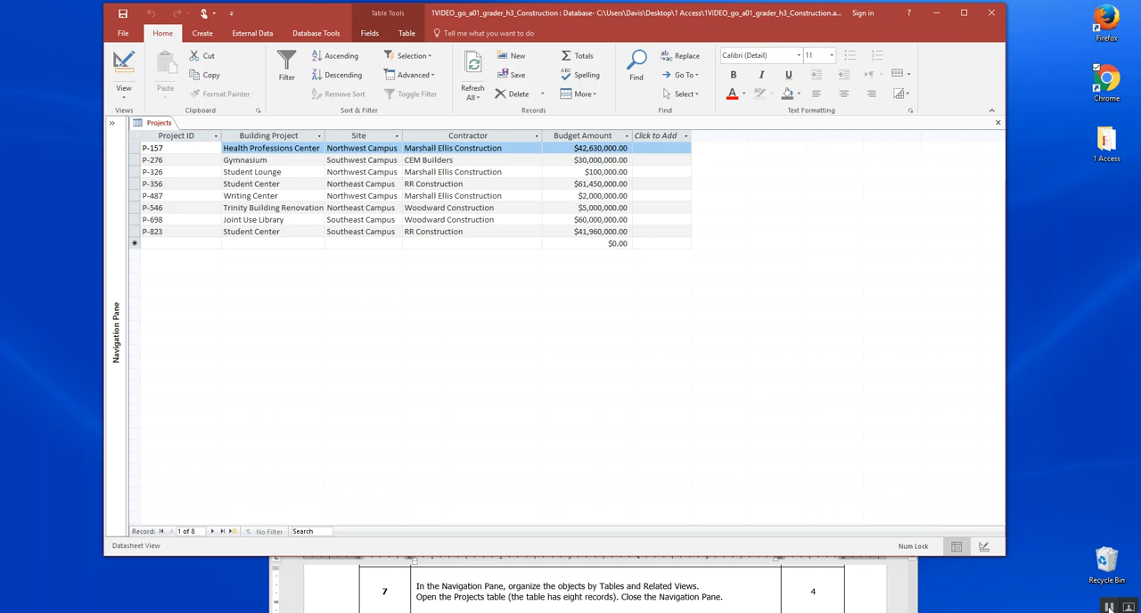
Insert a line break before "For the Project ID field" in instruction 8, and switch the Projects table to Design view.
left_click(841, 597)
scroll(840, 597, "down", 1)
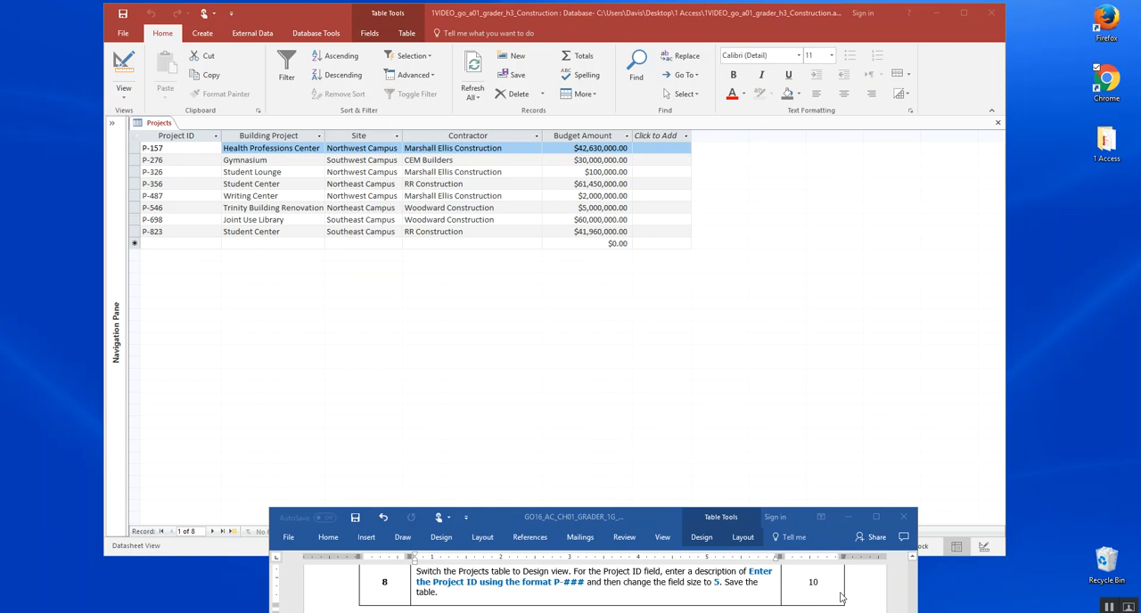
left_click(573, 571)
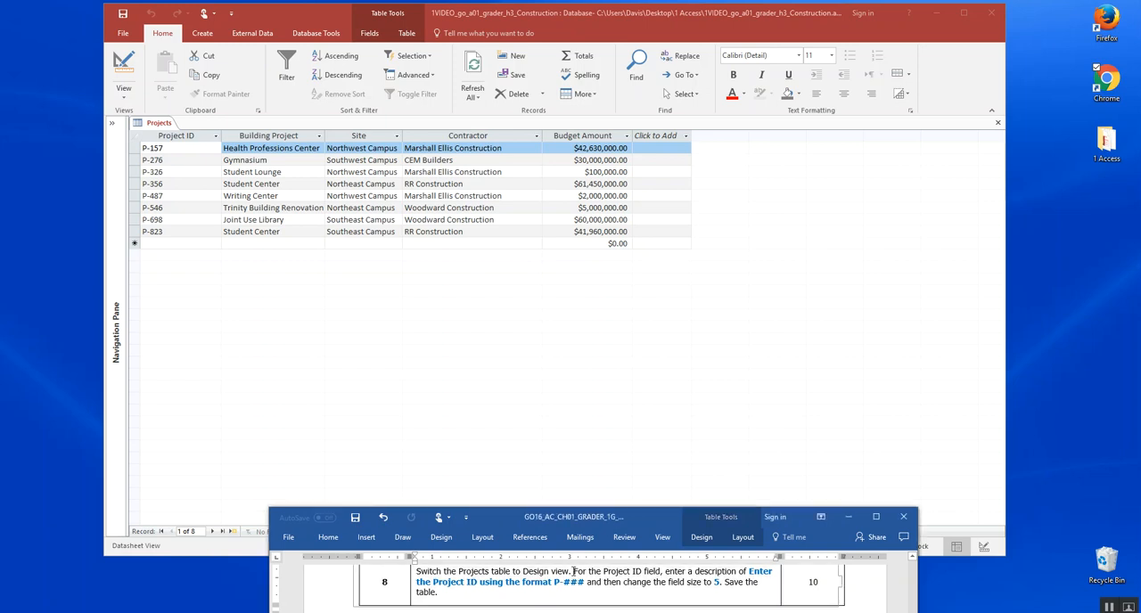
key("Return")
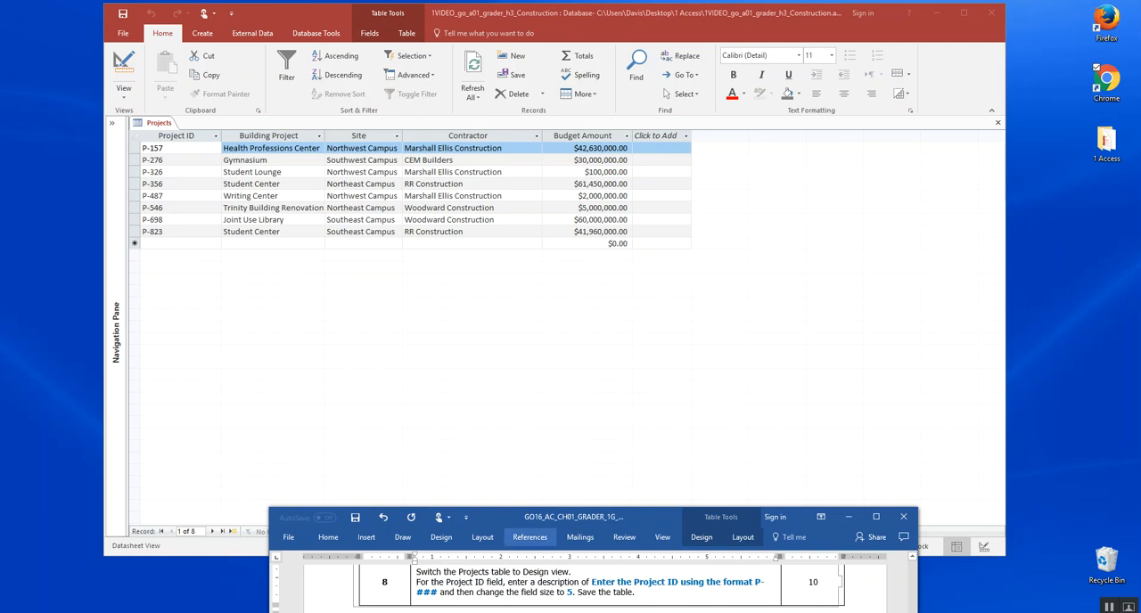
left_click(125, 93)
left_click(125, 92)
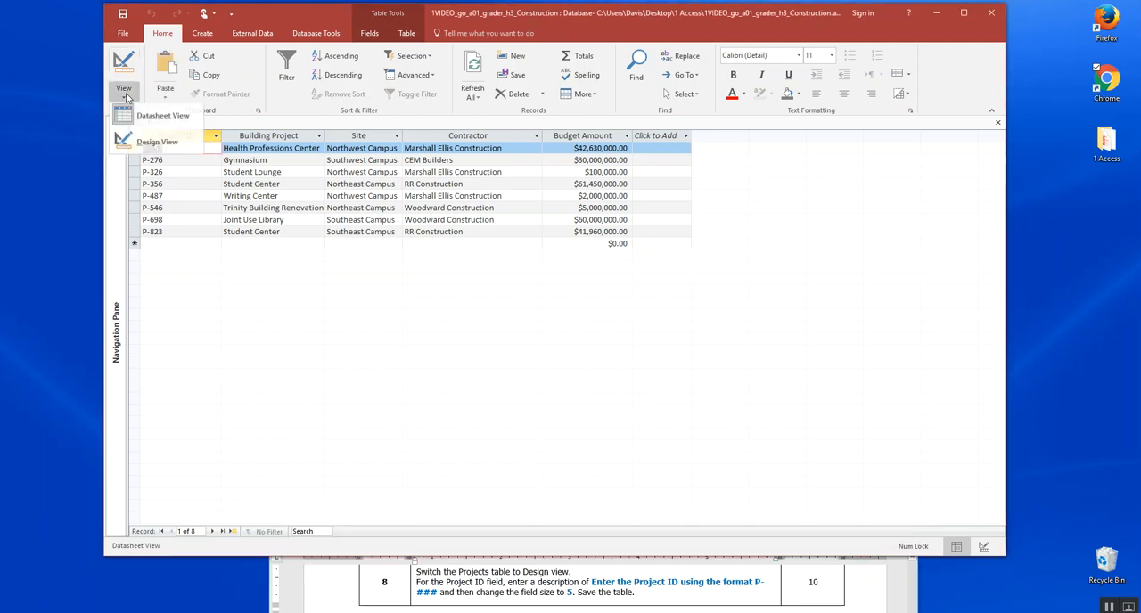
left_click(142, 145)
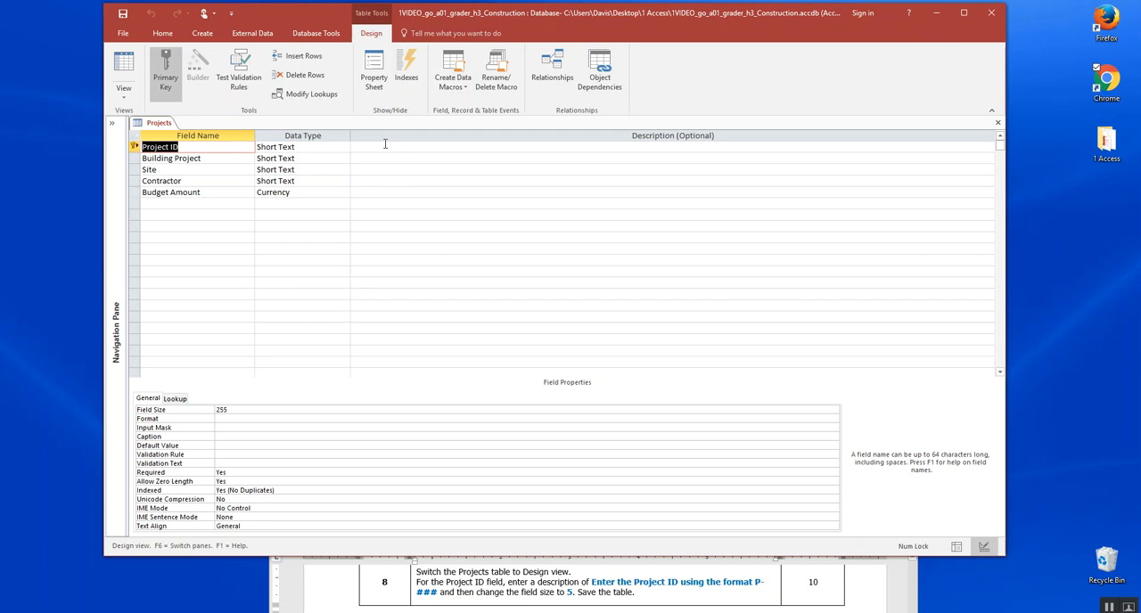
Enter the description "Enter the Project ID using the format P-###" for the Project ID field.
left_click(385, 145)
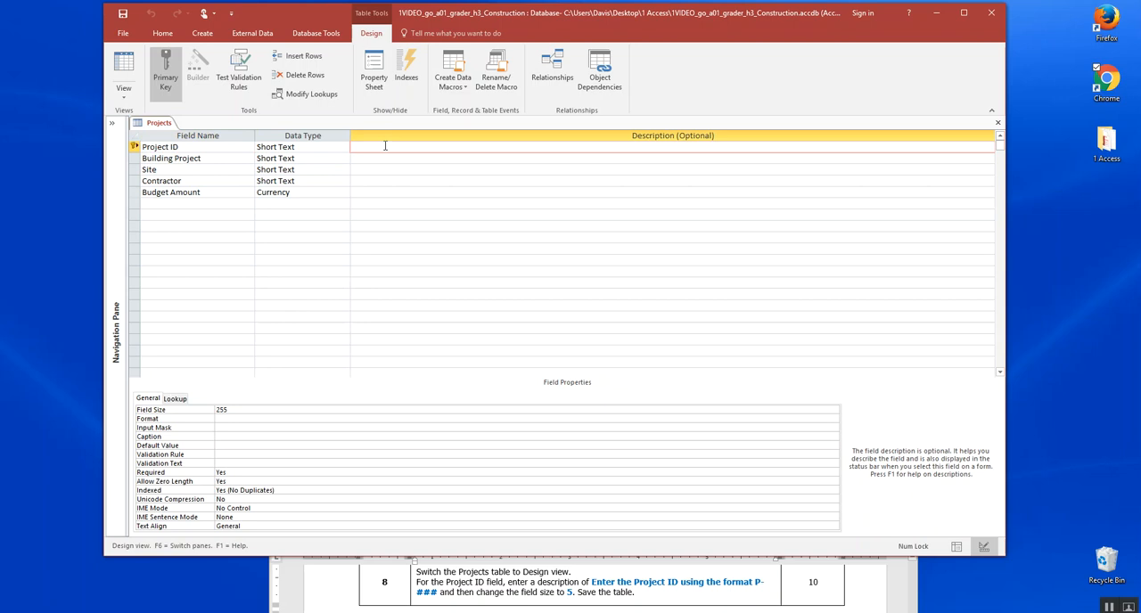
type("Enter the Project ID using the format P-###")
Set the Project ID field size to 5 and save the Projects table, accepting the possible data loss.
left_click(198, 408)
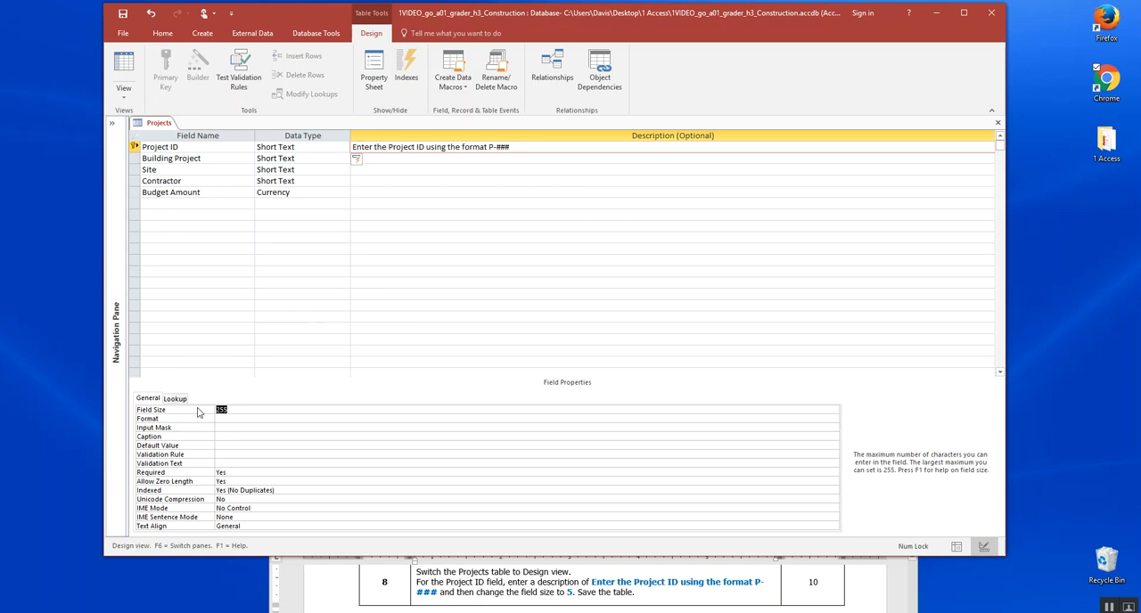
type("5")
left_click(151, 126)
right_click(152, 127)
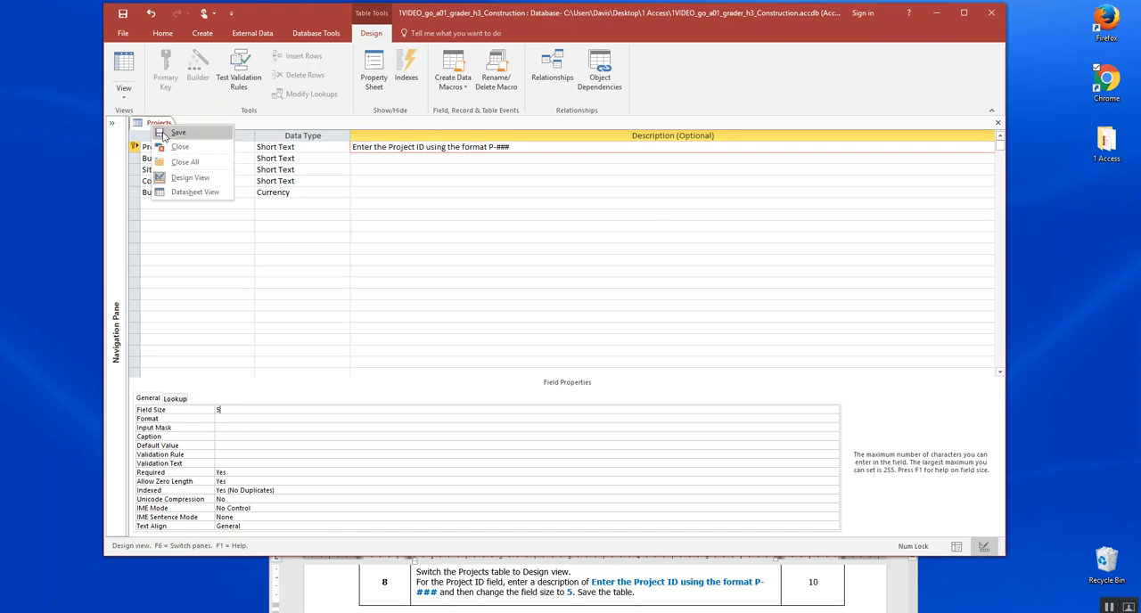
left_click(177, 132)
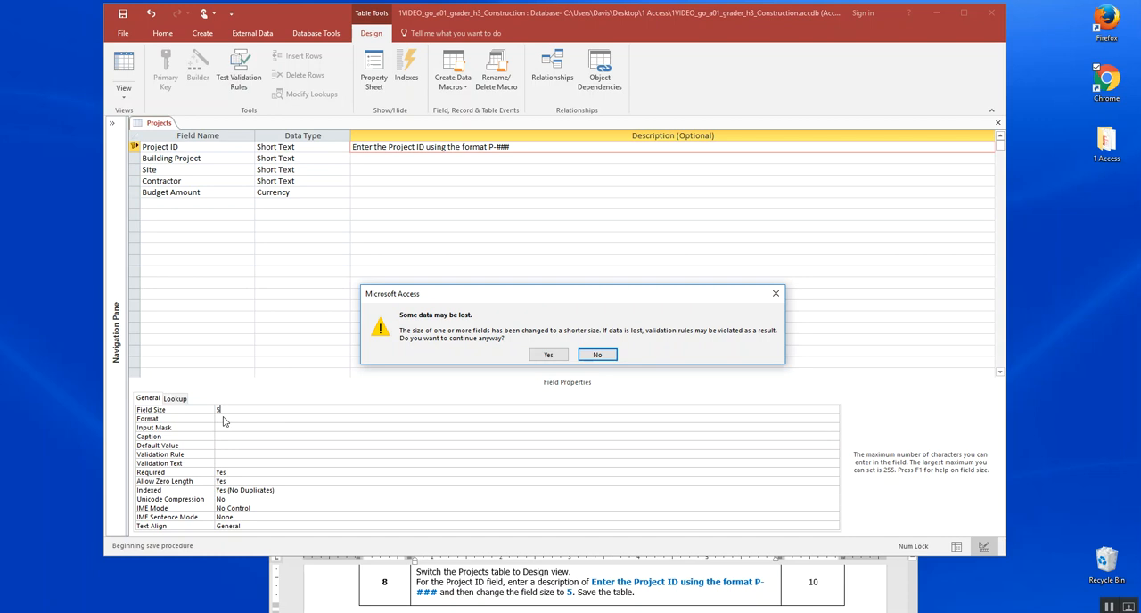
left_click(550, 356)
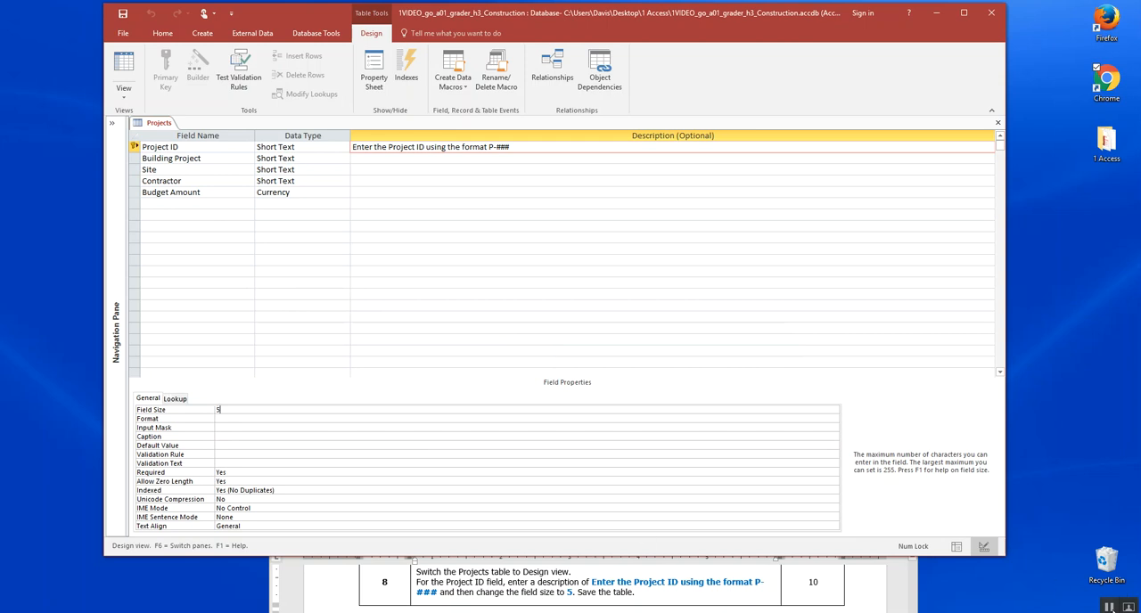
Bring instruction 9 into view in the instructions document and switch the Projects table to Datasheet view.
left_click(836, 590)
scroll(836, 590, "down", 2)
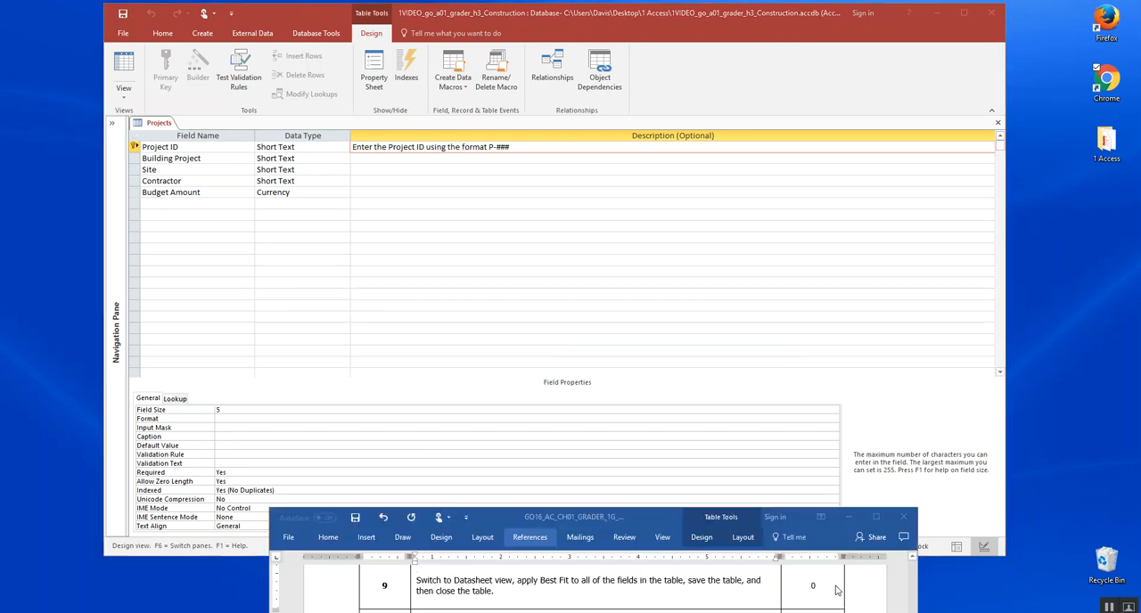
left_click(704, 397)
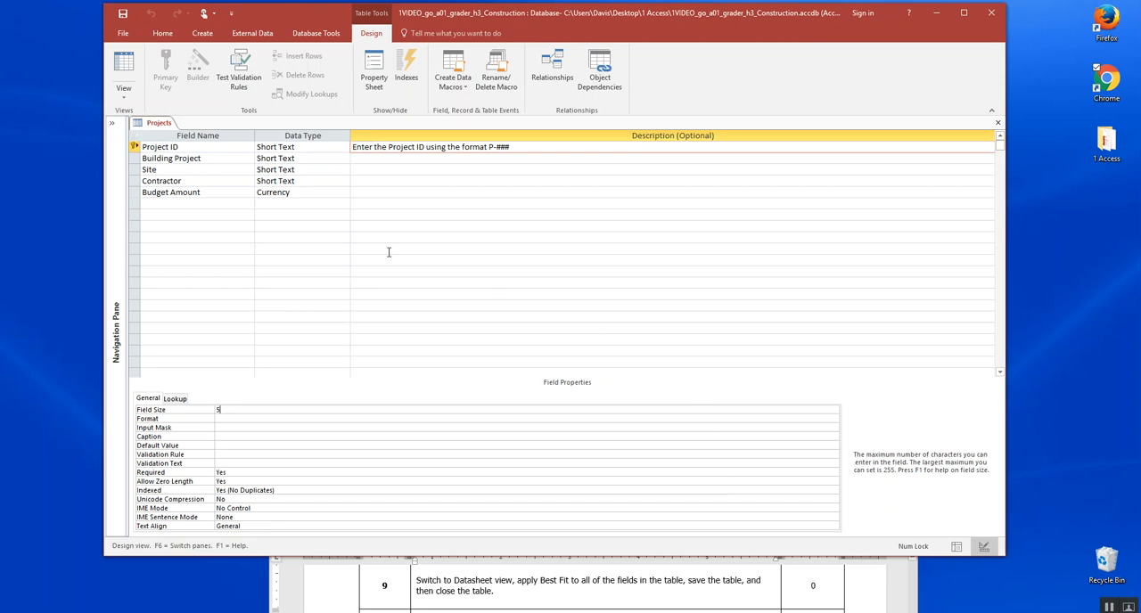
left_click(122, 94)
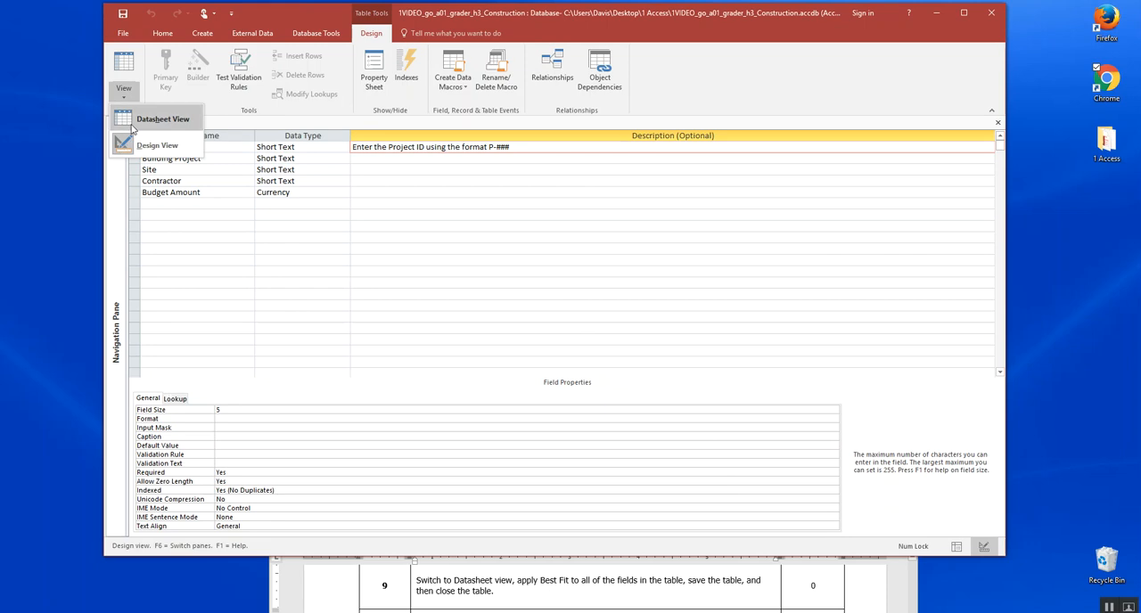
left_click(132, 122)
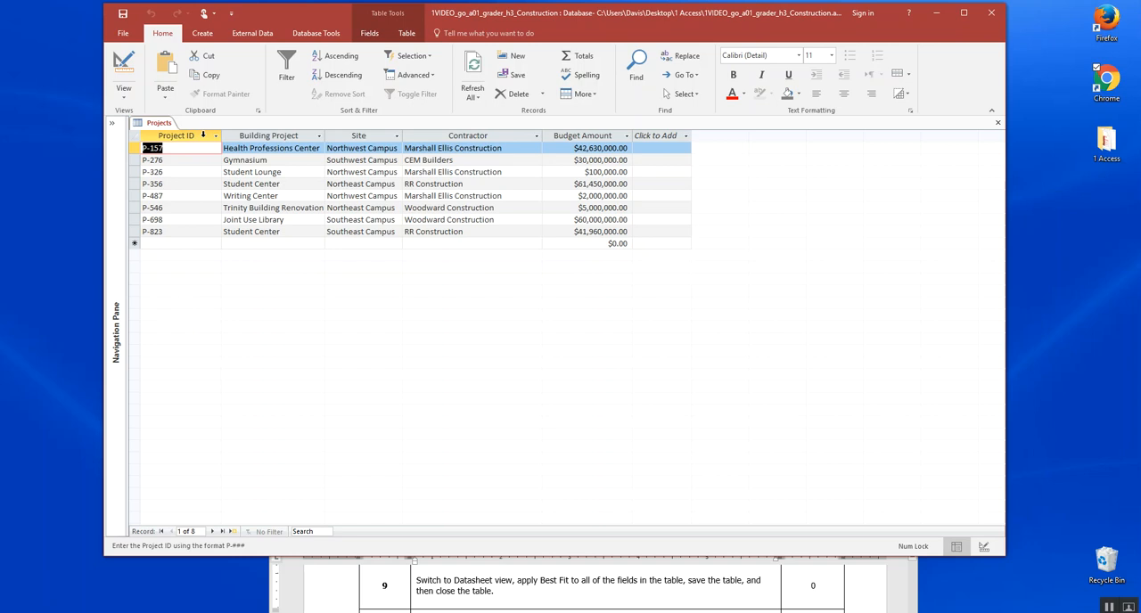
Apply Best Fit to the column widths of all fields in the Projects table, from Project ID through Budget Amount.
double_click(220, 136)
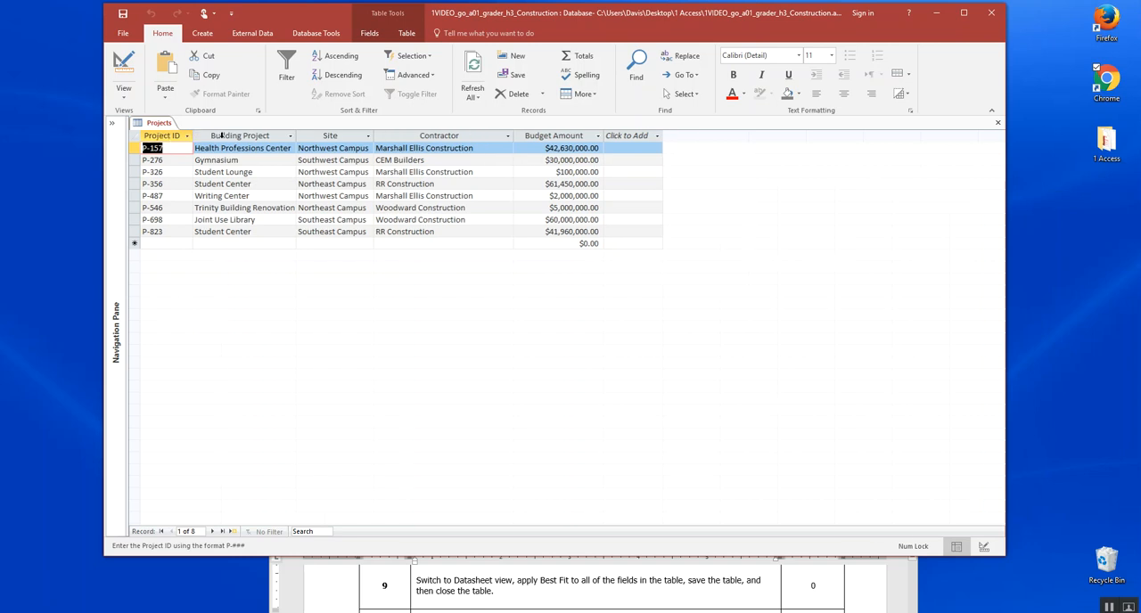
double_click(296, 135)
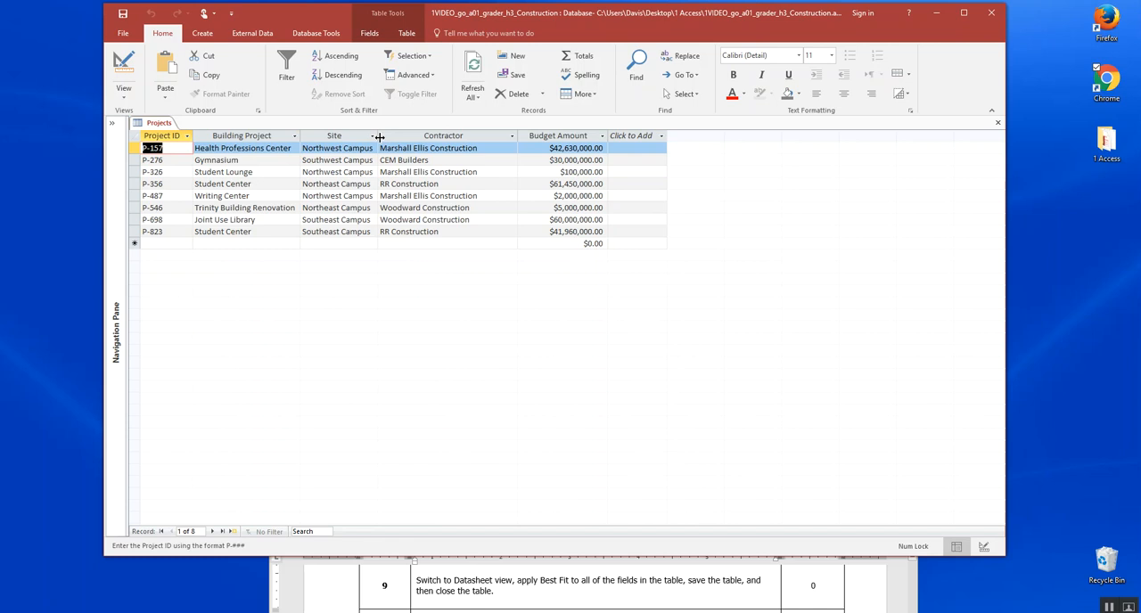
double_click(518, 136)
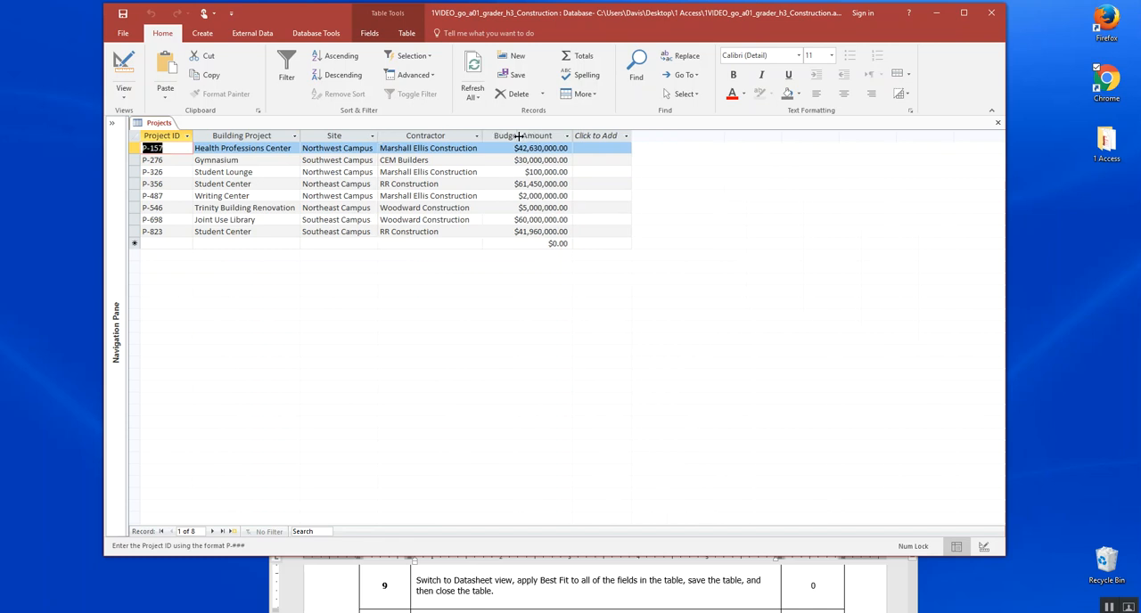
double_click(571, 135)
left_click(575, 138)
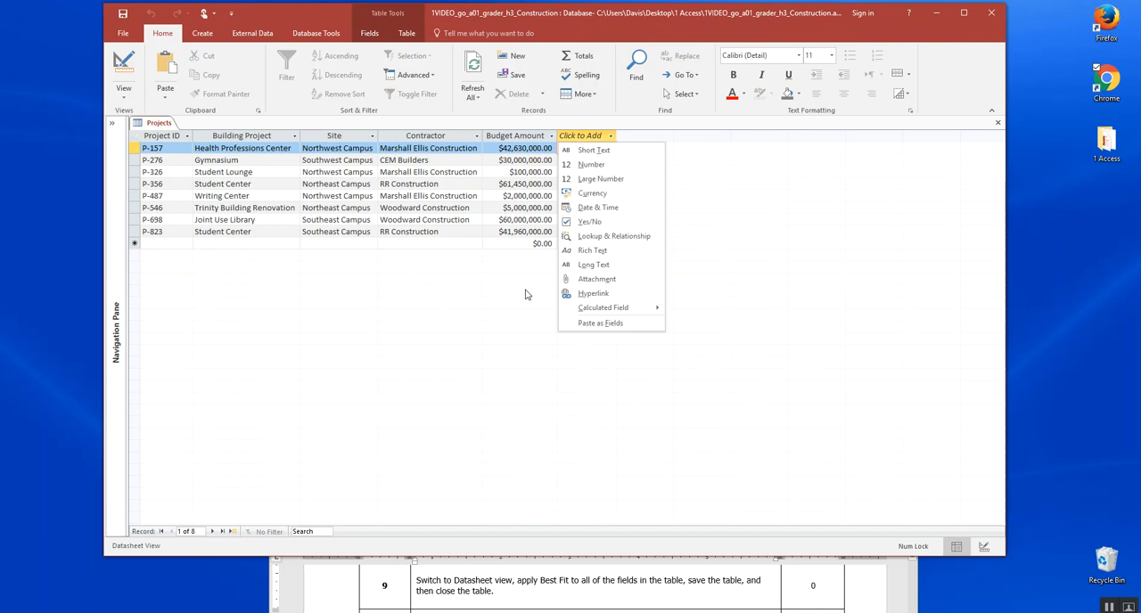
left_click(719, 138)
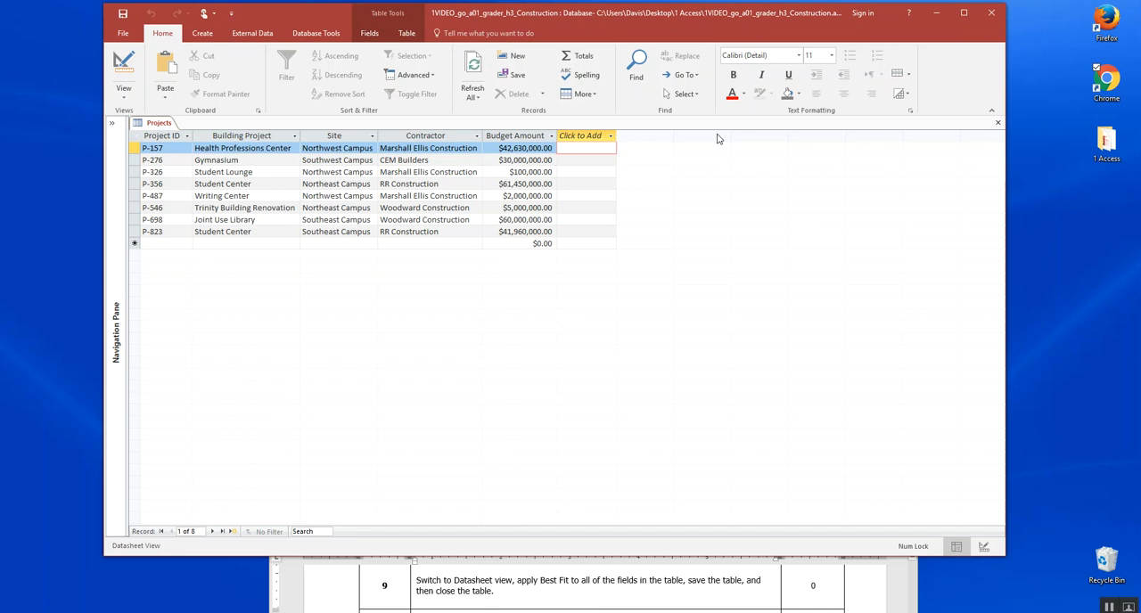
left_click(1110, 609)
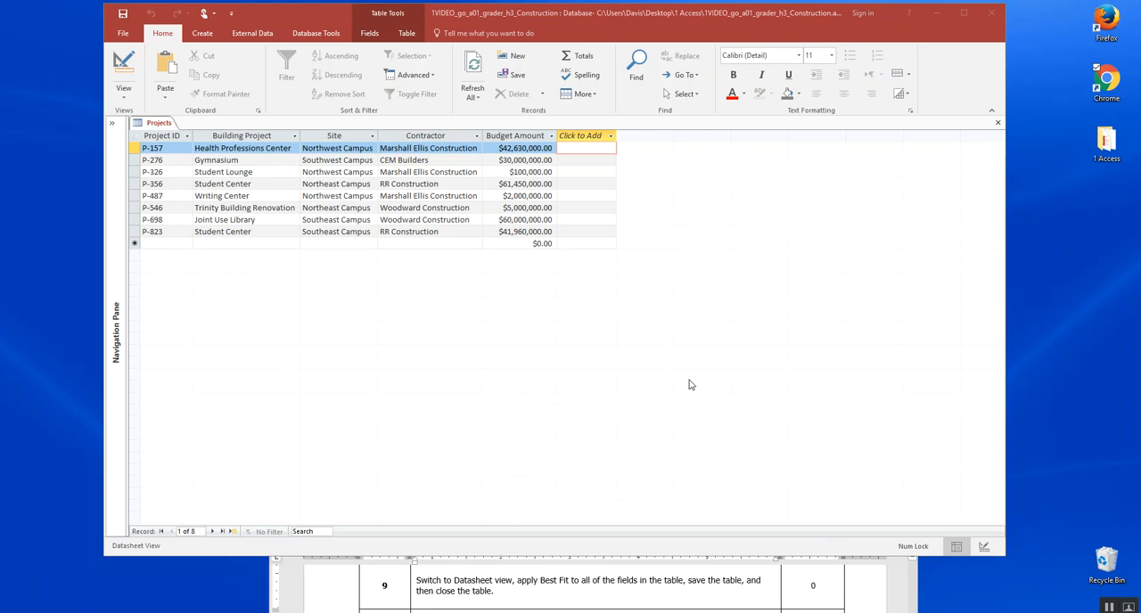
Save the Projects table and close it.
right_click(158, 124)
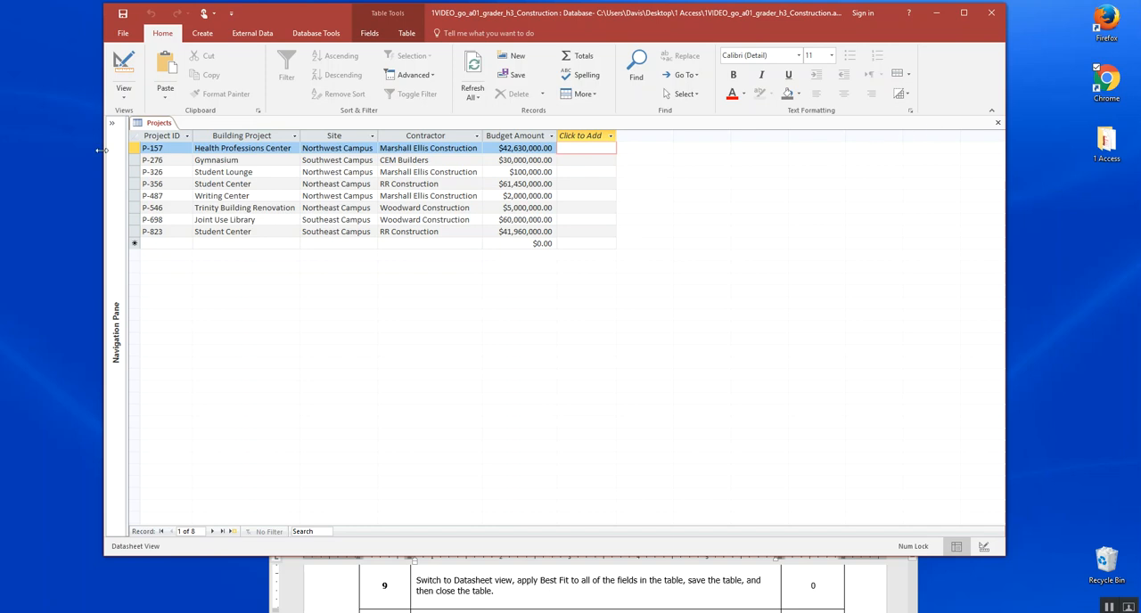
right_click(158, 123)
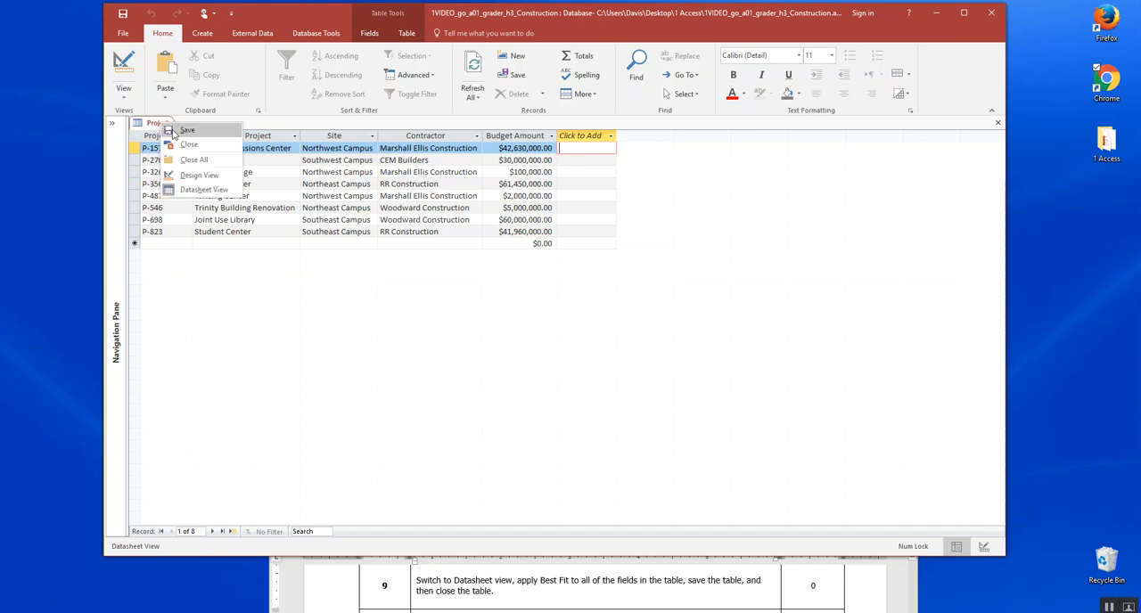
left_click(181, 145)
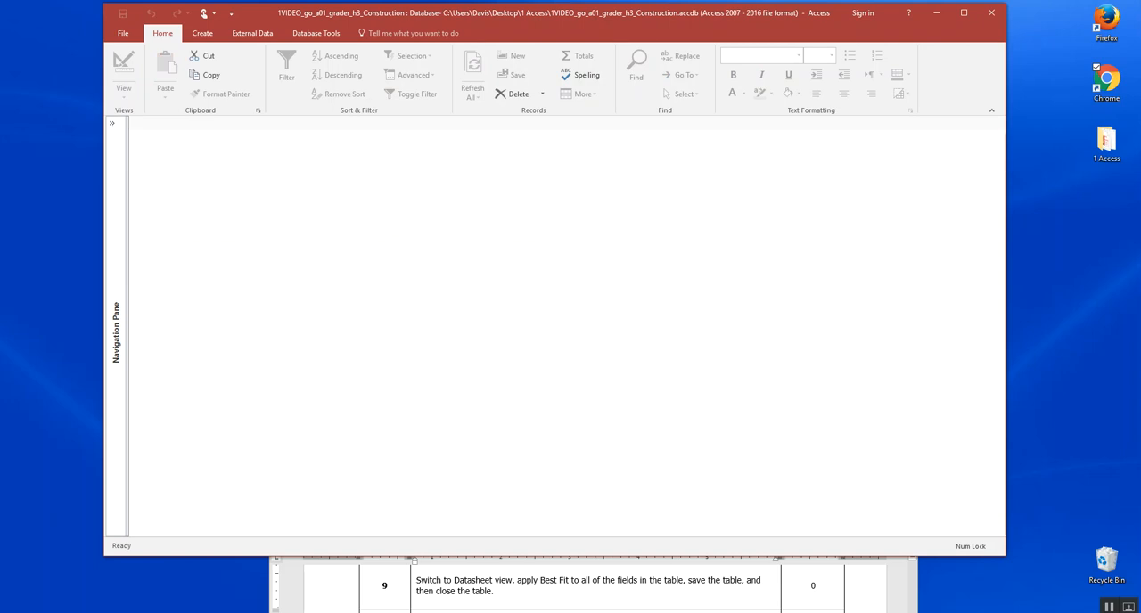
Bring instruction 10 into view in the instructions document and start importing an Excel spreadsheet into the Construction database.
left_click(838, 591)
scroll(838, 592, "down", 1)
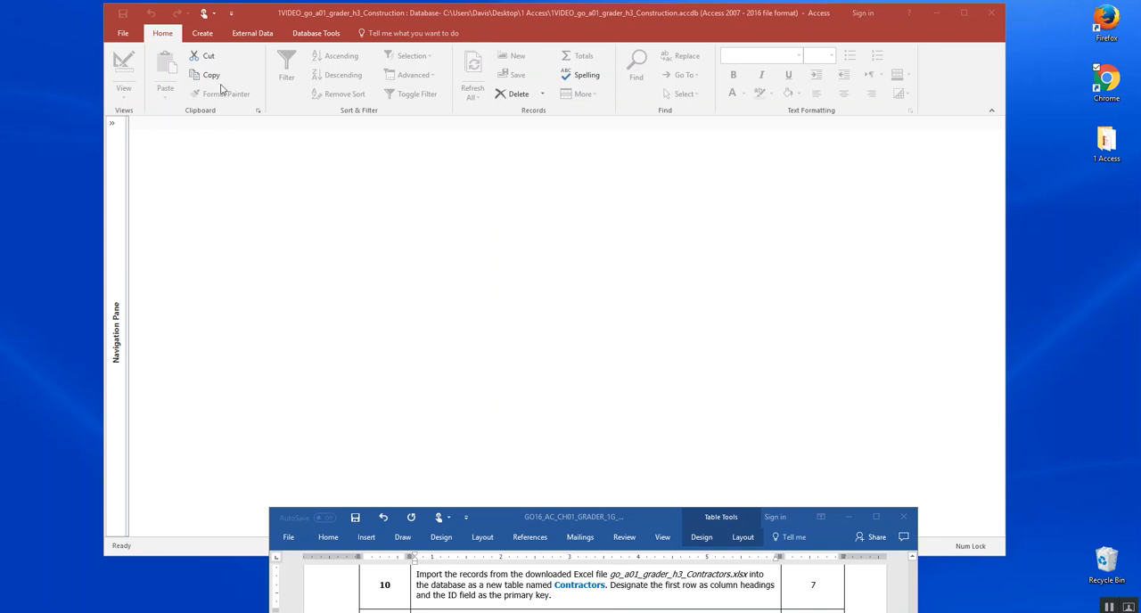
left_click(255, 36)
left_click(255, 35)
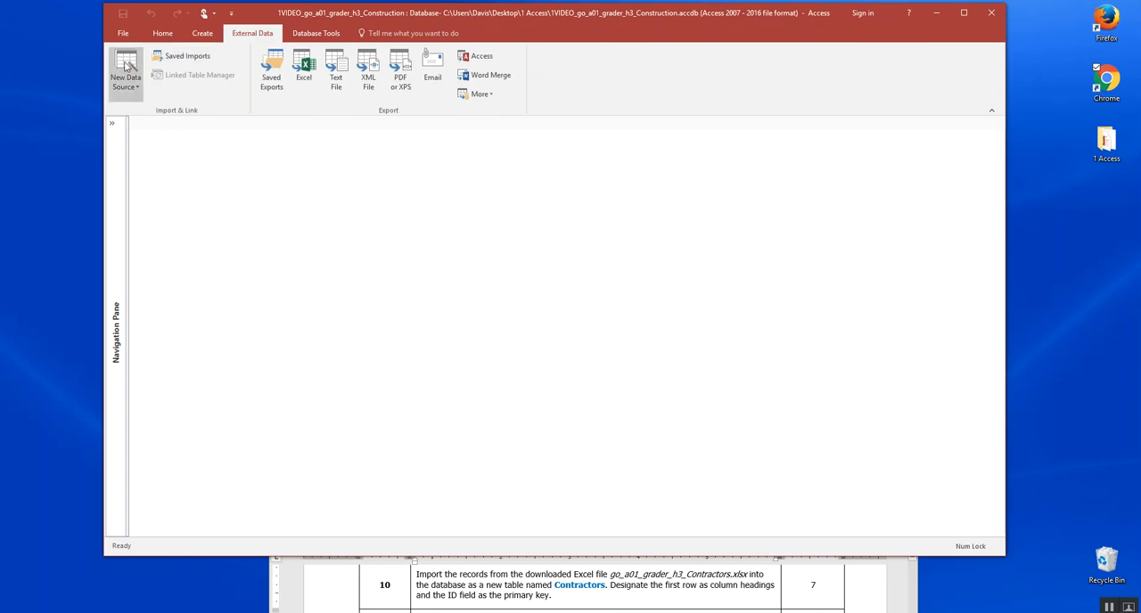
left_click(135, 89)
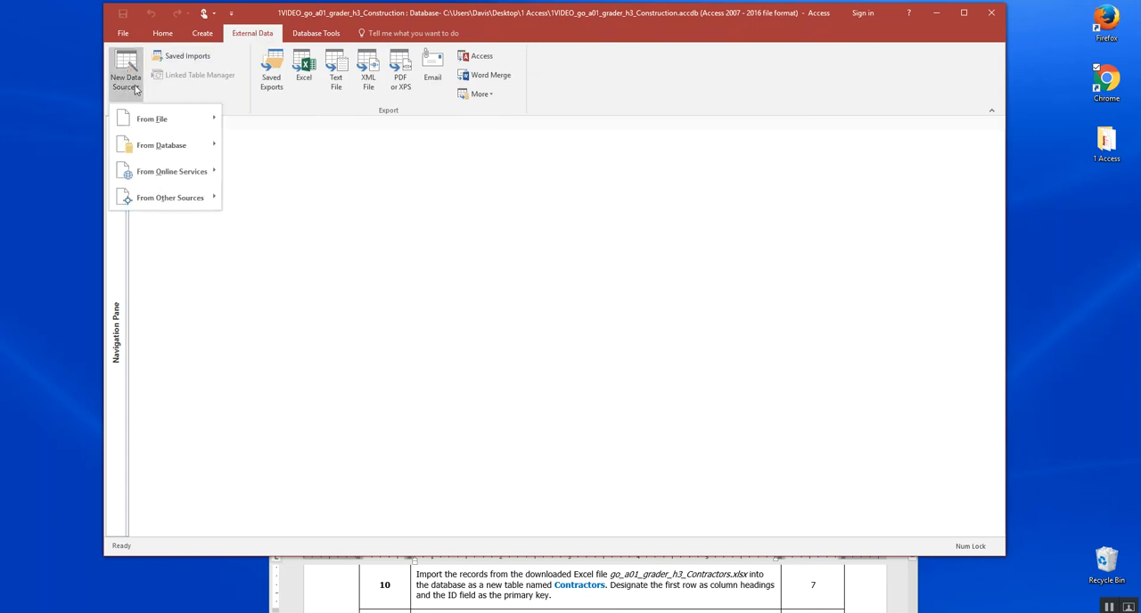
mouse_move(139, 121)
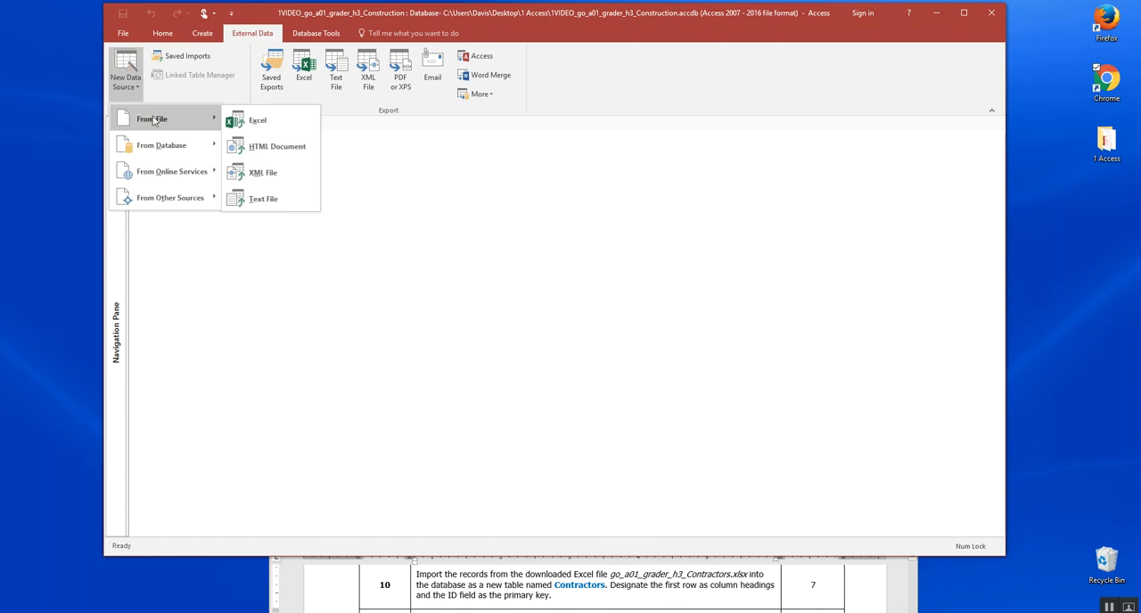
left_click(256, 121)
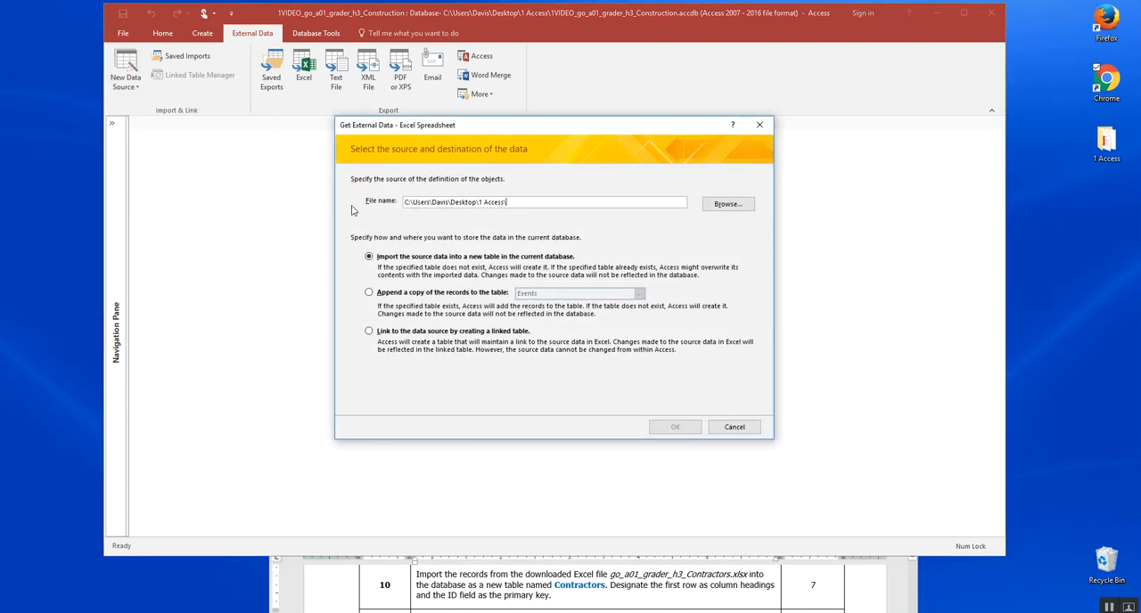
Select go_a01_grader_h3_Contractors from the 1 Access folder on the Desktop as the source for a new table in the current database.
left_click(739, 206)
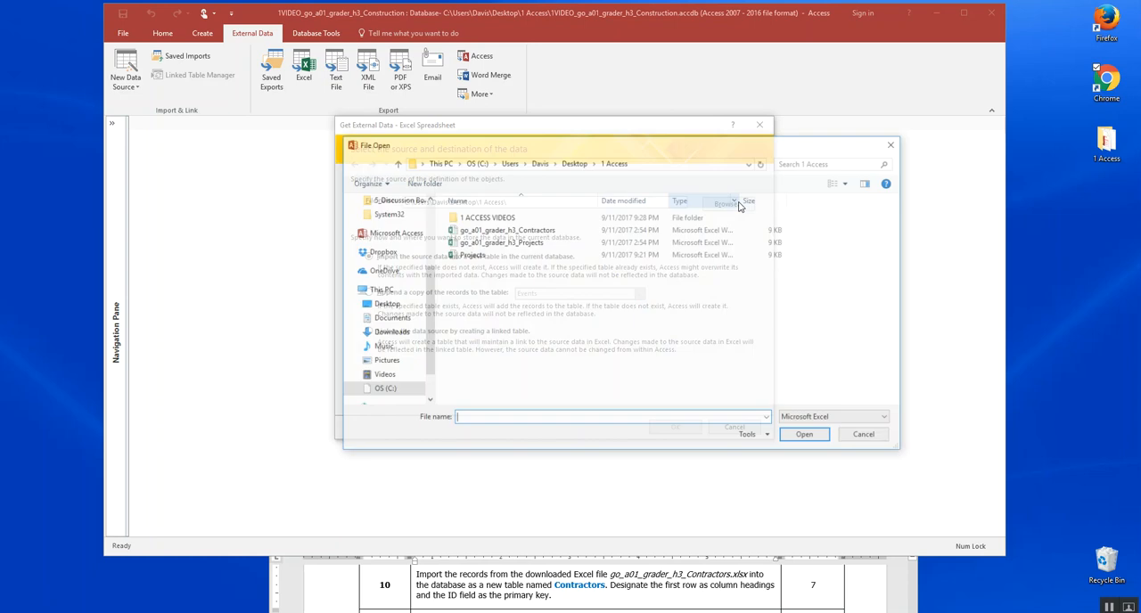
left_click(384, 305)
double_click(475, 222)
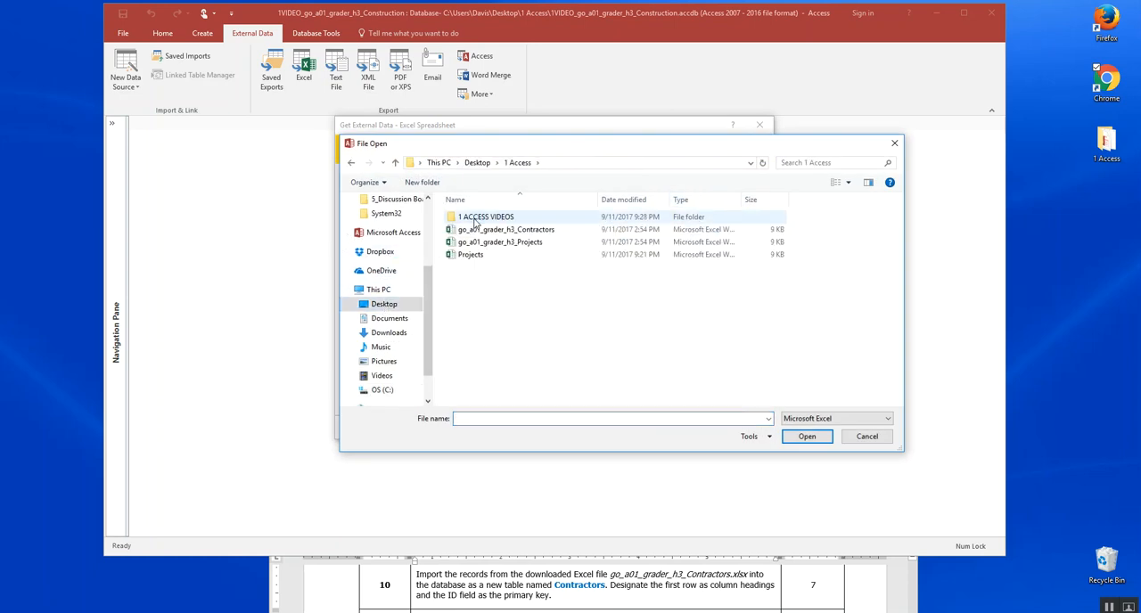
double_click(550, 230)
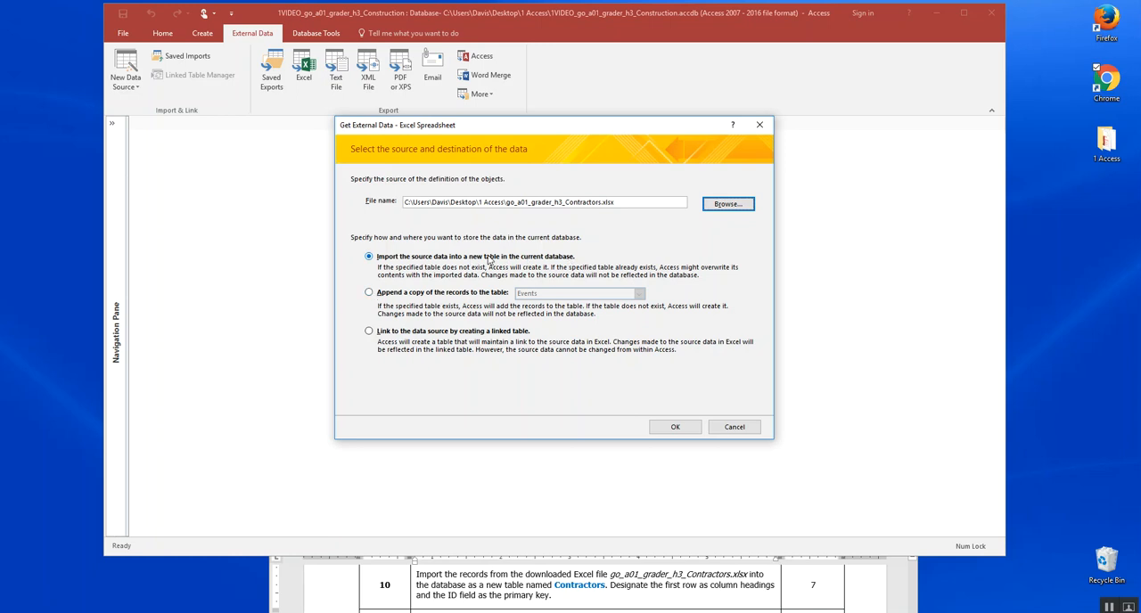
left_click(682, 429)
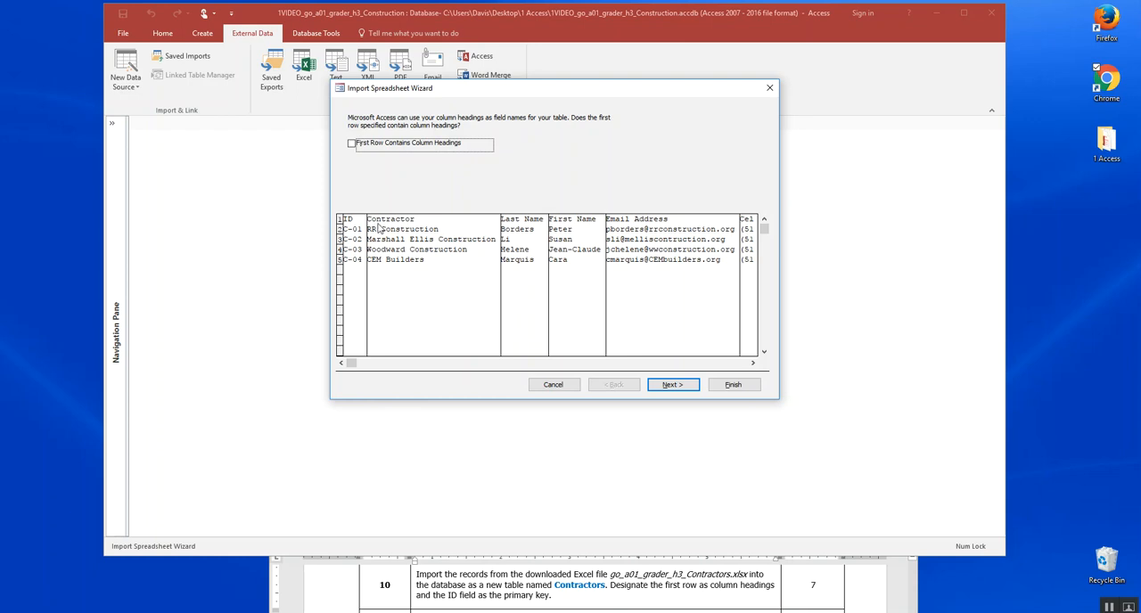
Designate the first row as column headings and accept the default field options for the import.
left_click(352, 145)
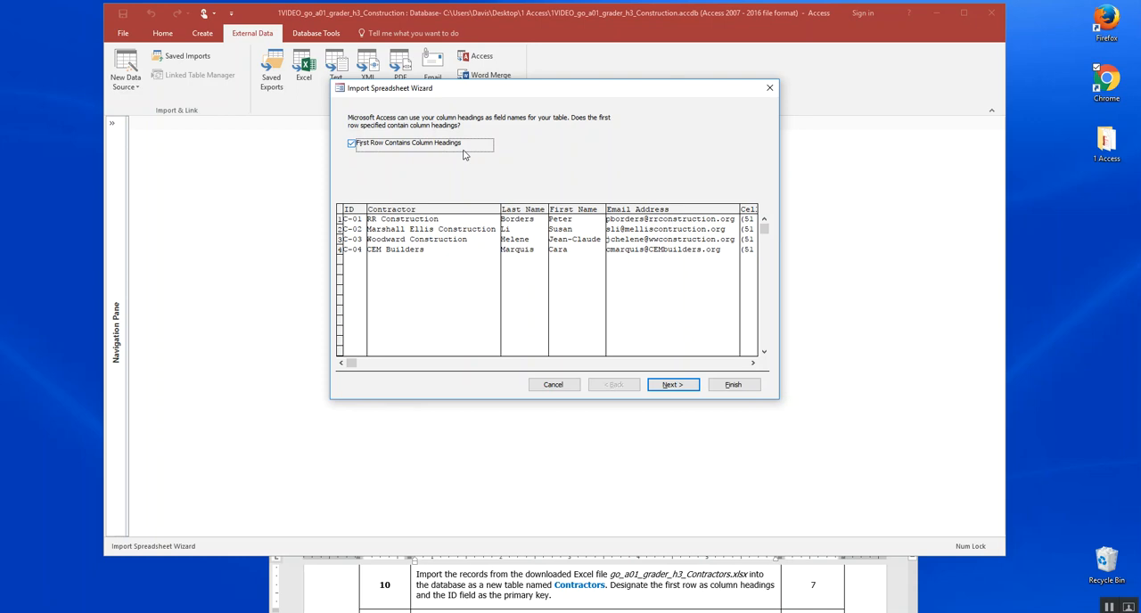
left_click(672, 385)
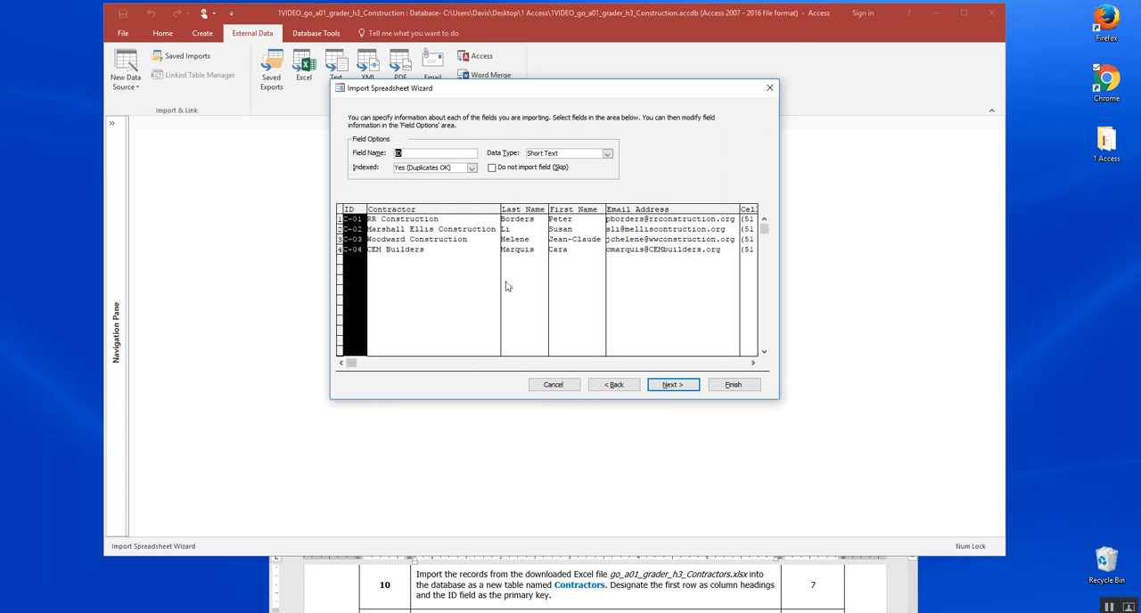
left_click(682, 387)
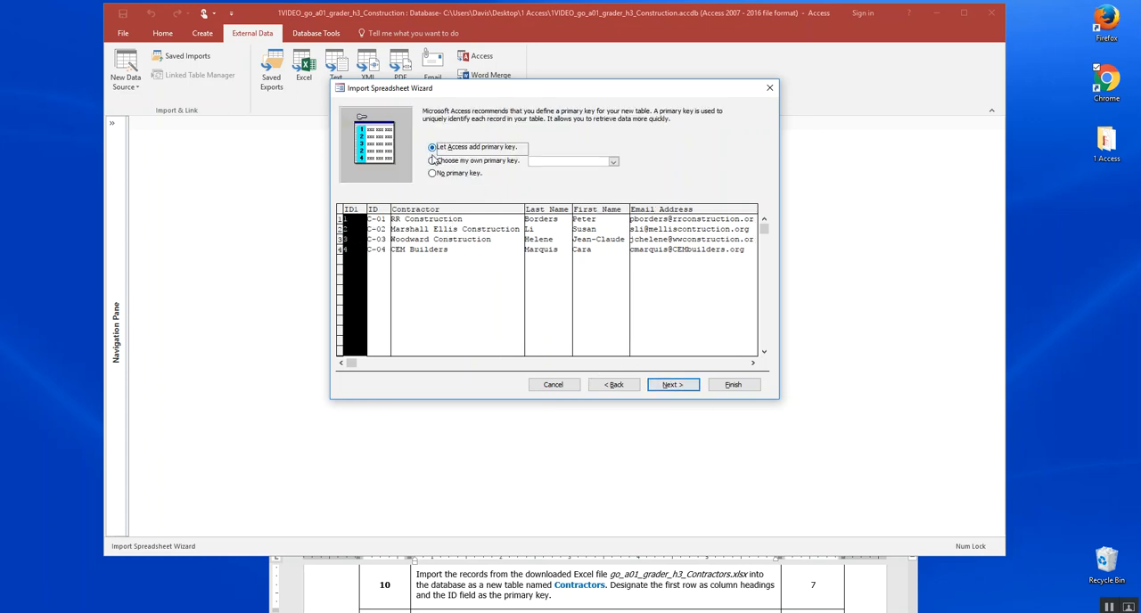
Choose the ID field as the primary key of the imported table.
left_click(433, 160)
left_click(612, 162)
left_click(555, 170)
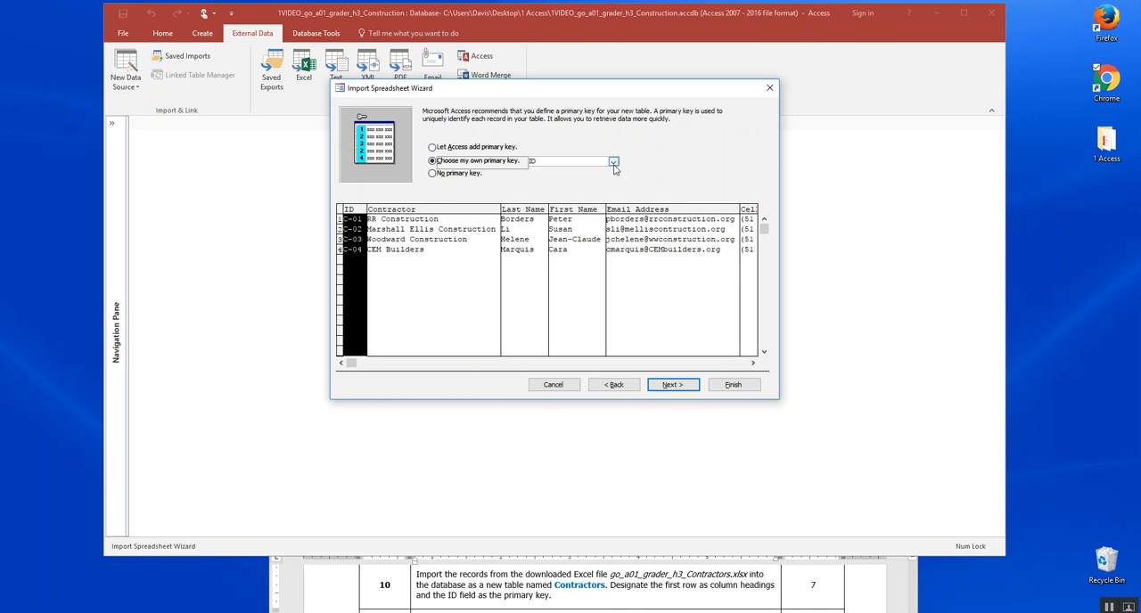
left_click(614, 162)
left_click(614, 162)
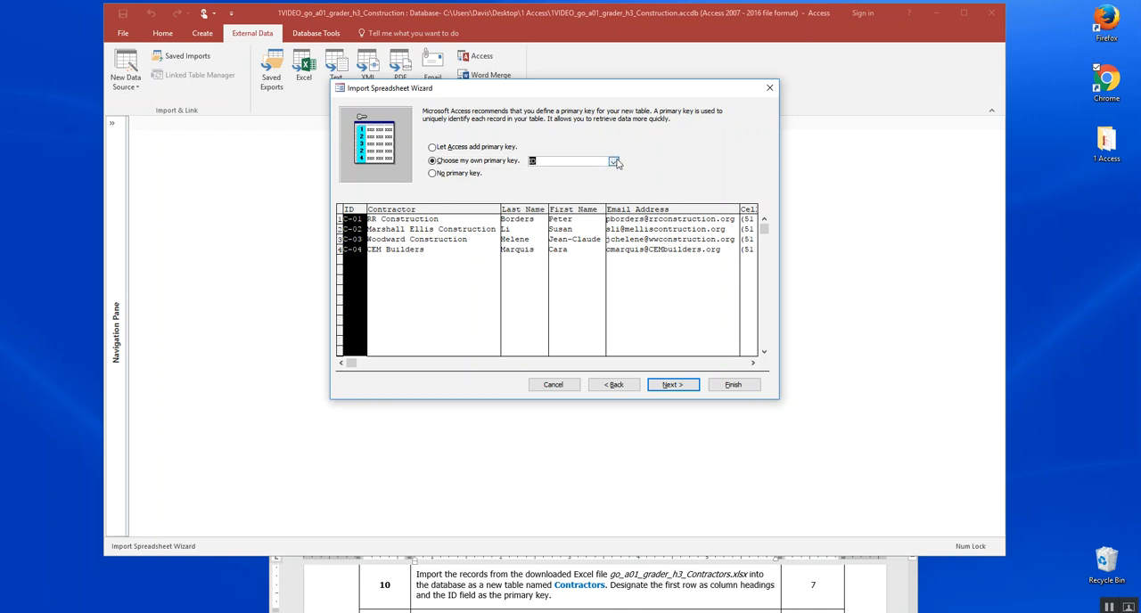
left_click(682, 386)
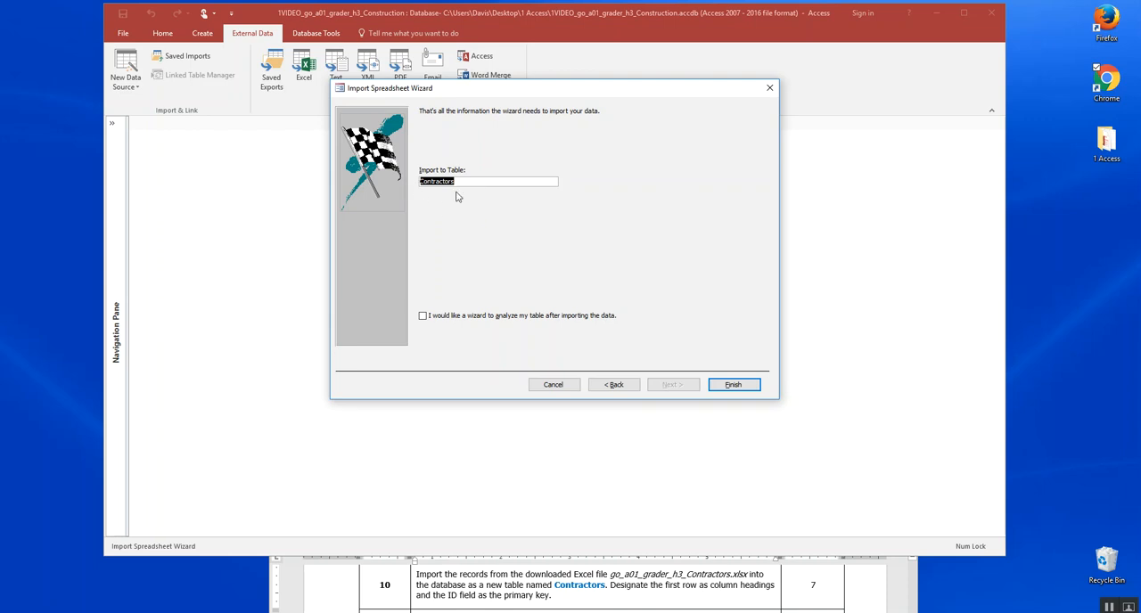
Finish importing the data into a table named Contractors without saving the import steps, and open the Contractors table.
left_click(739, 389)
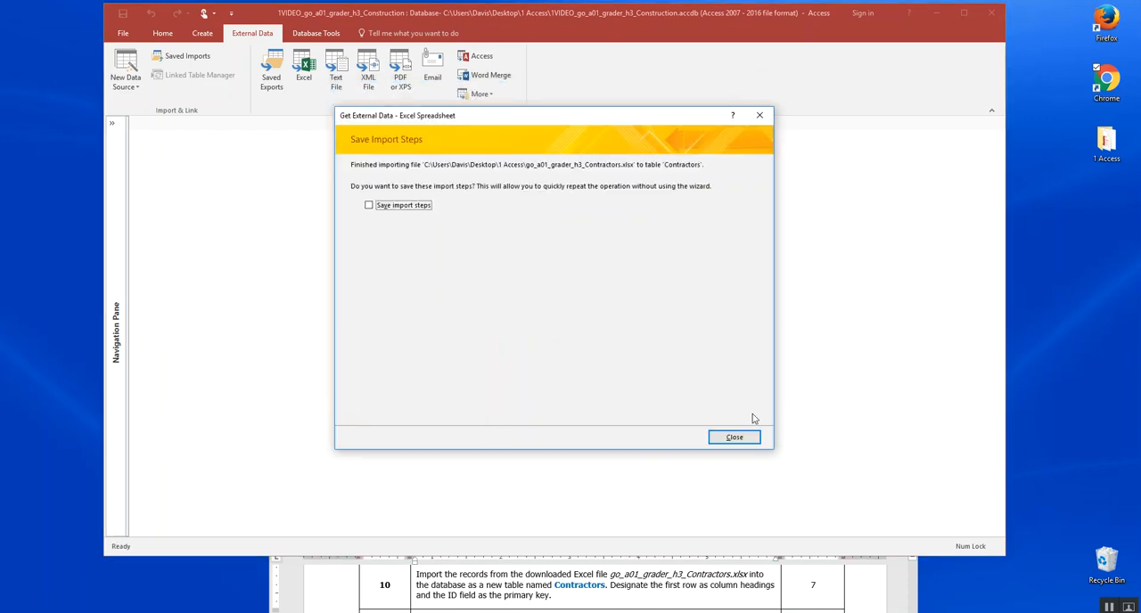
left_click(736, 438)
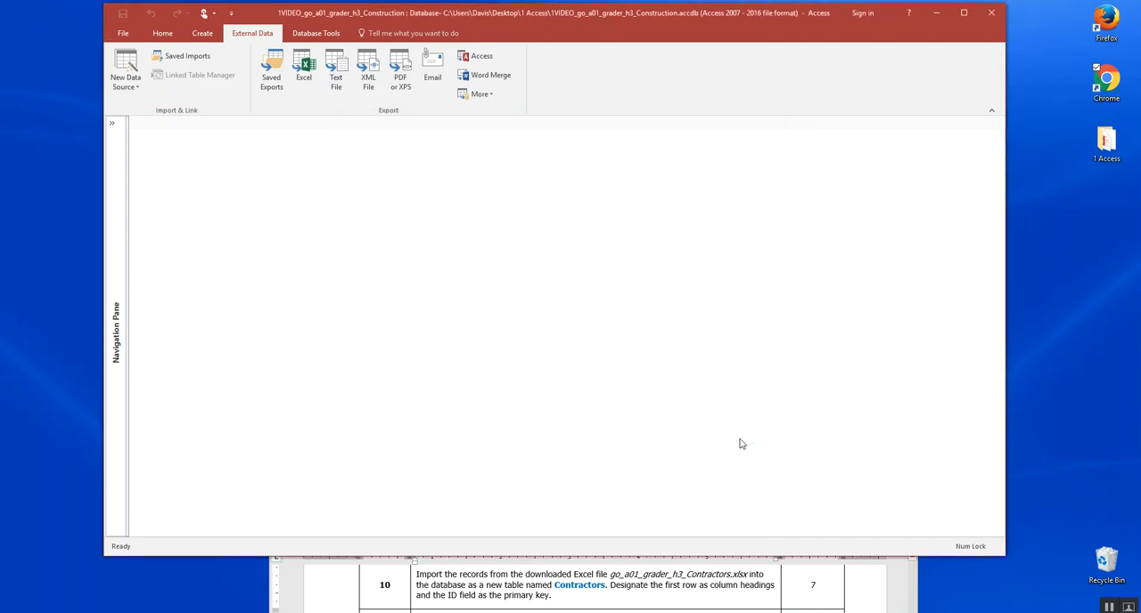
left_click(113, 126)
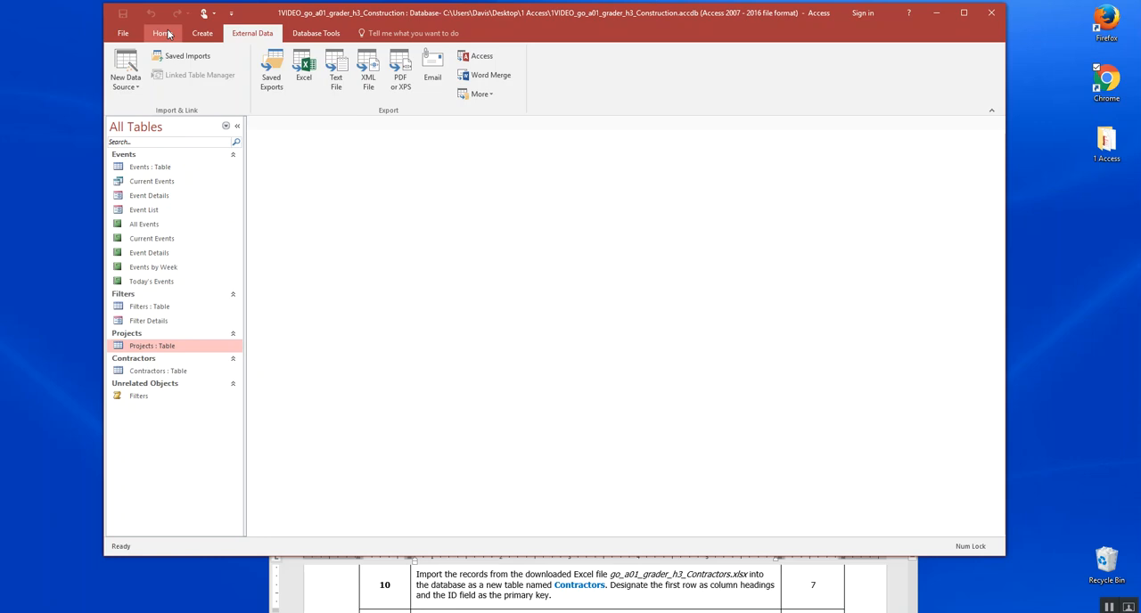
double_click(174, 375)
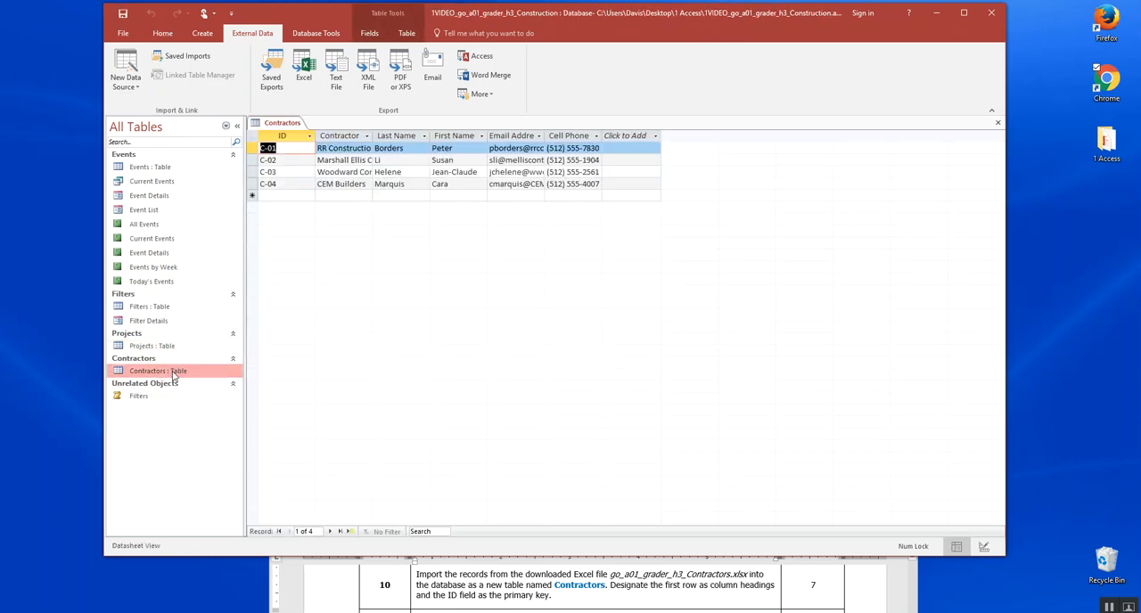